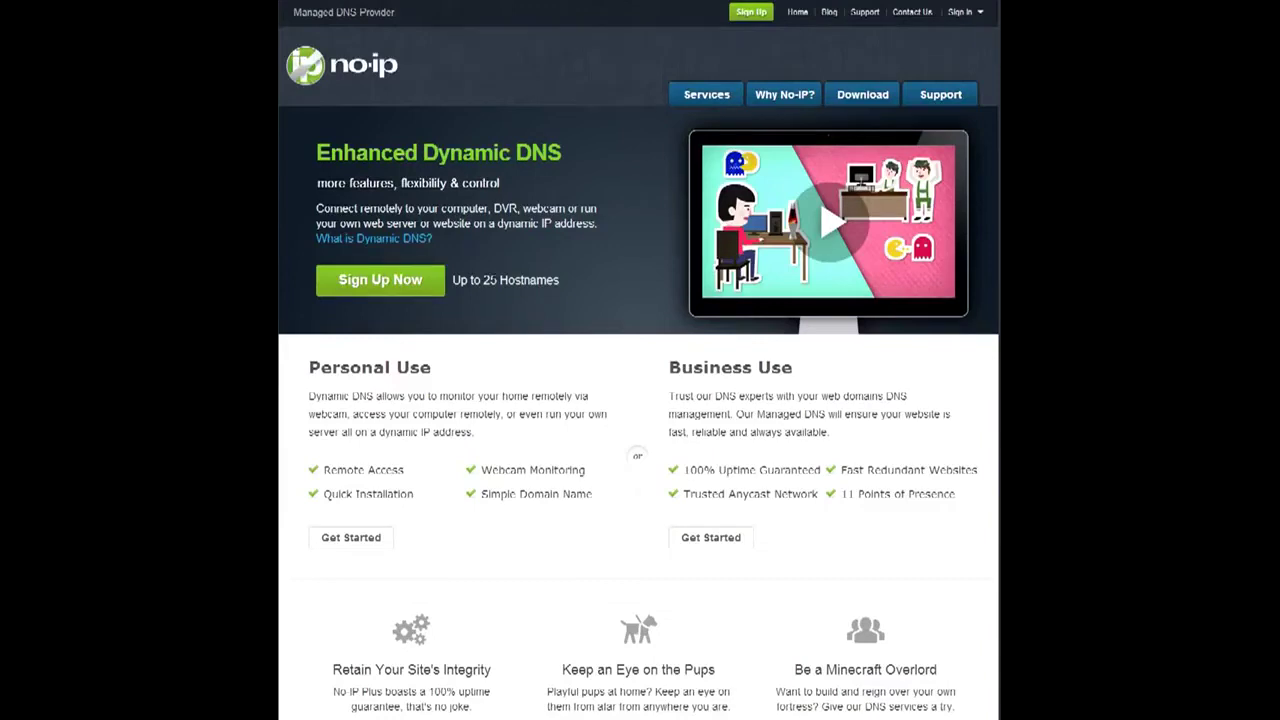
Check the account sign-in form on the No-IP website and open the download page.
click(972, 13)
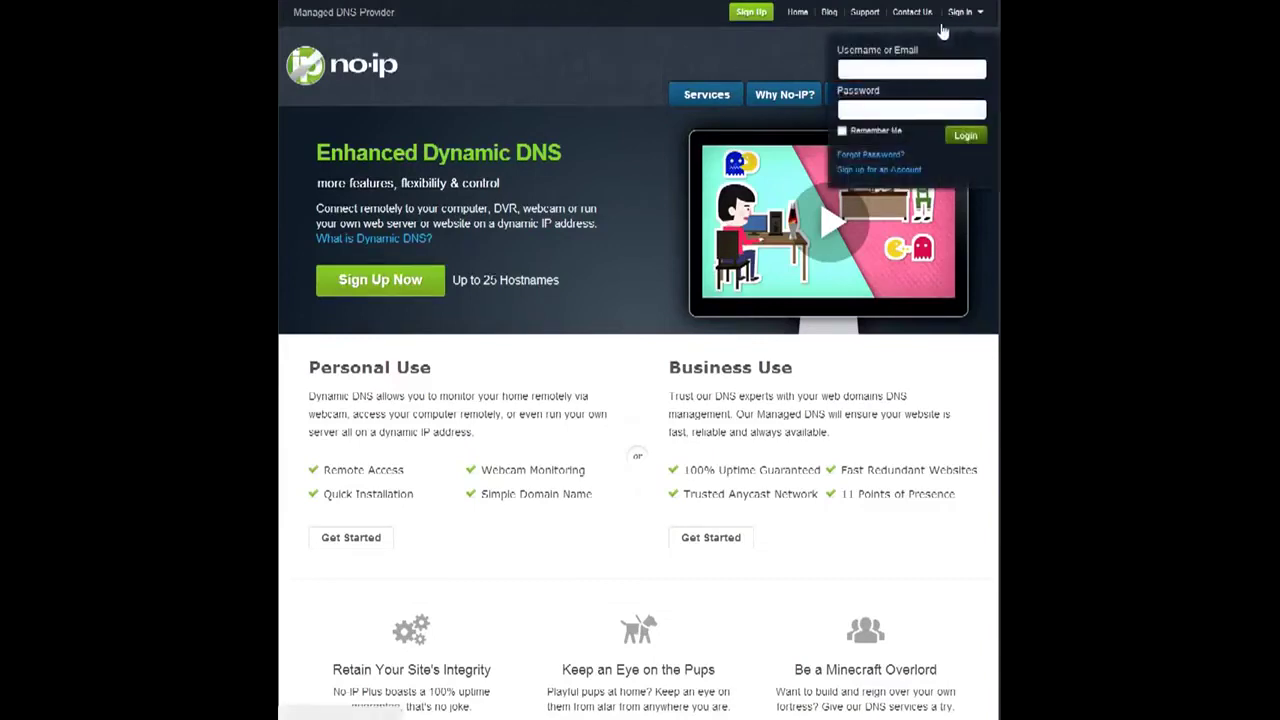
click(756, 43)
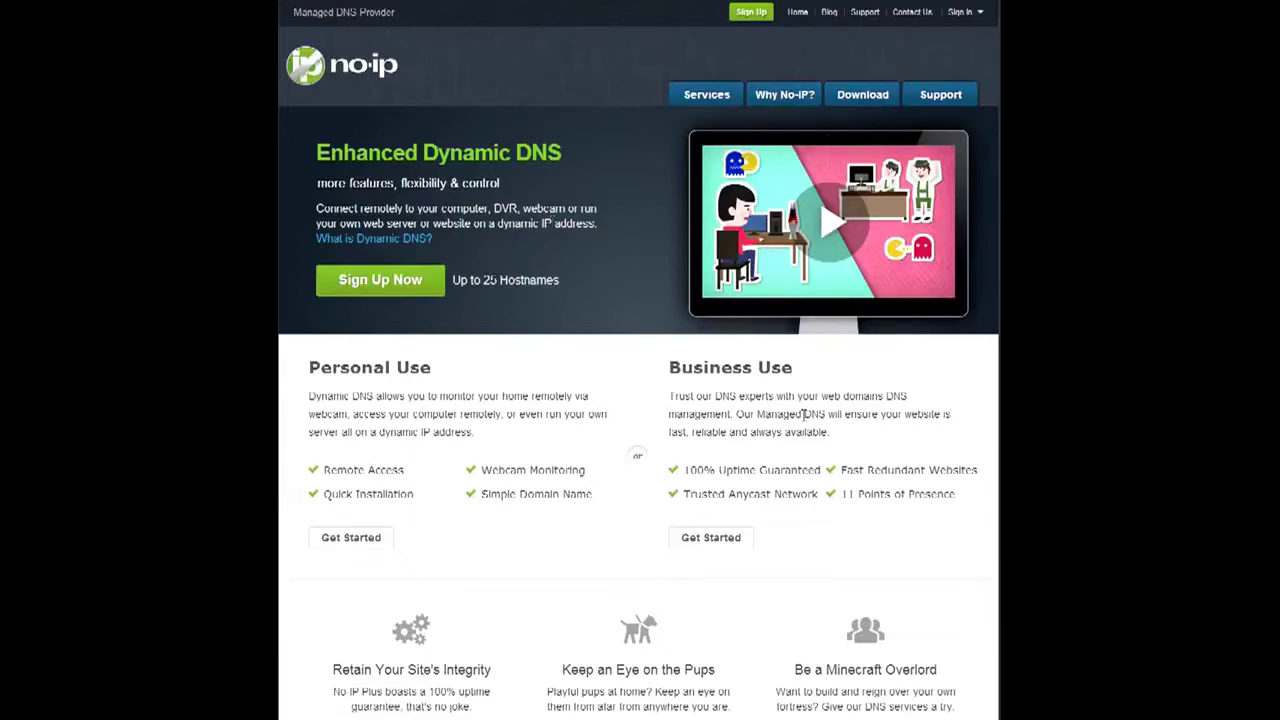
click(855, 95)
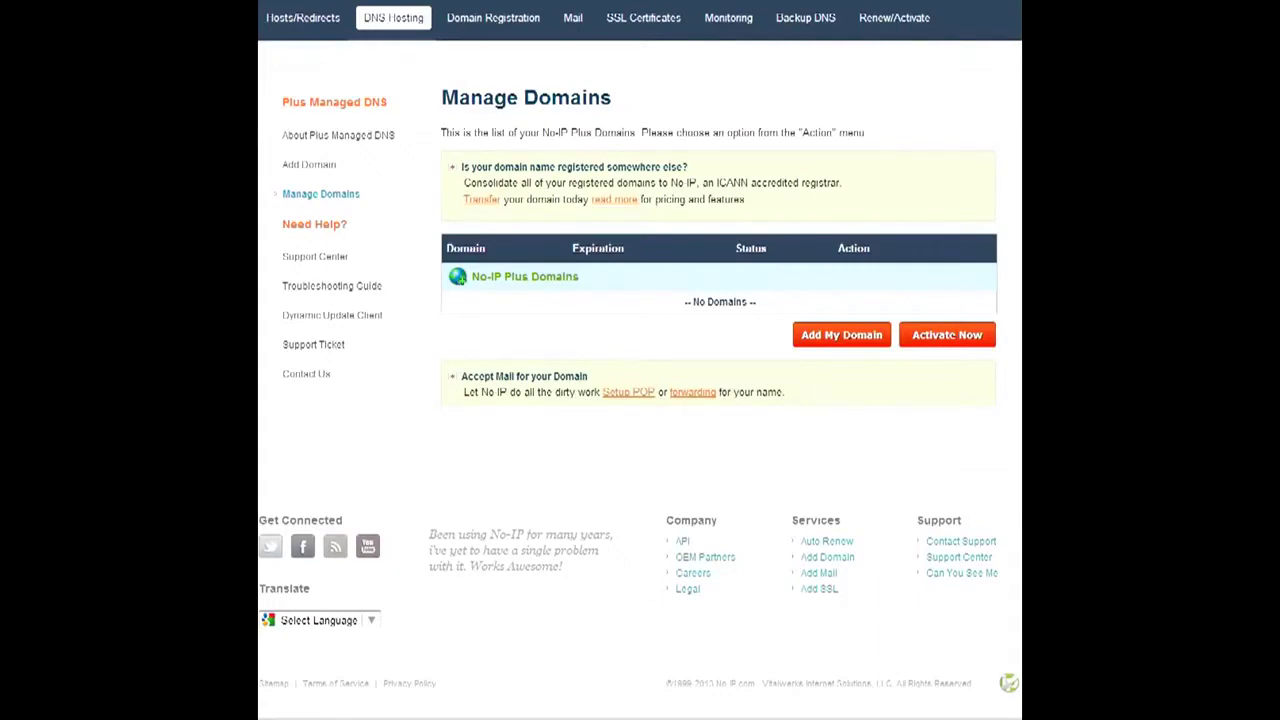
Open the hosts management page, start adding a host and set its hostname to artemis1155.
click(290, 28)
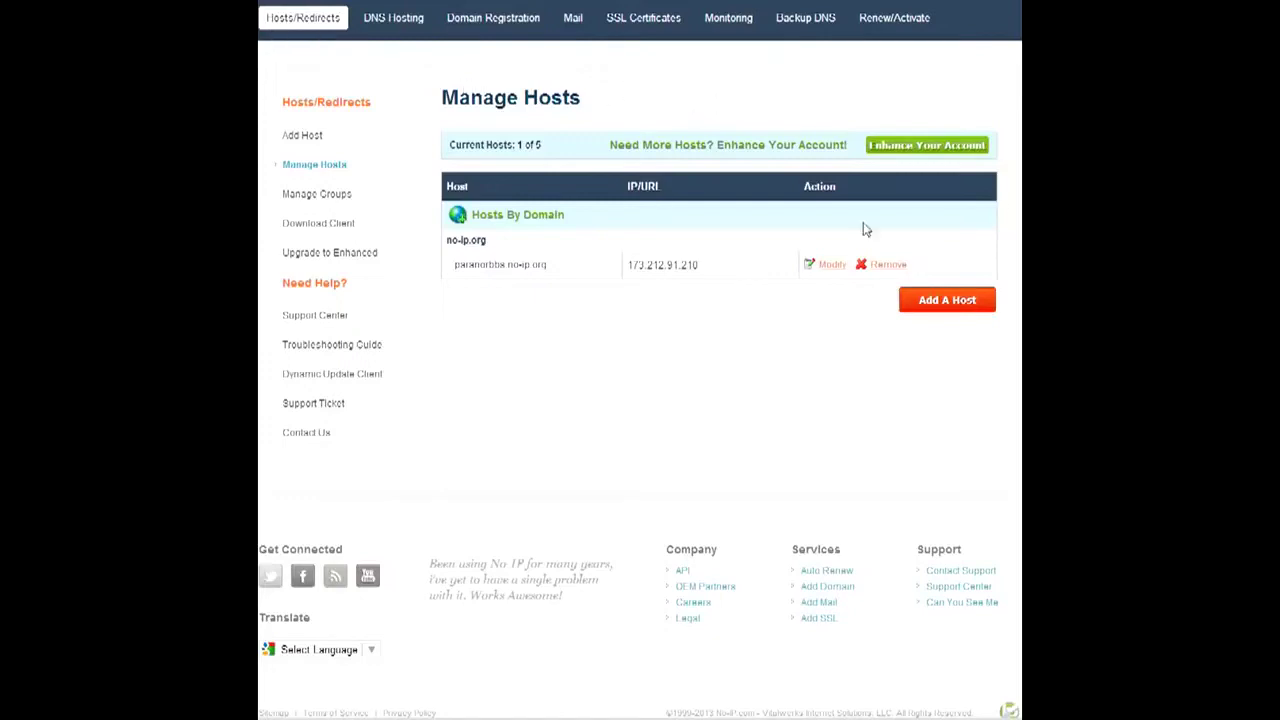
click(958, 304)
click(608, 275)
text(ar)
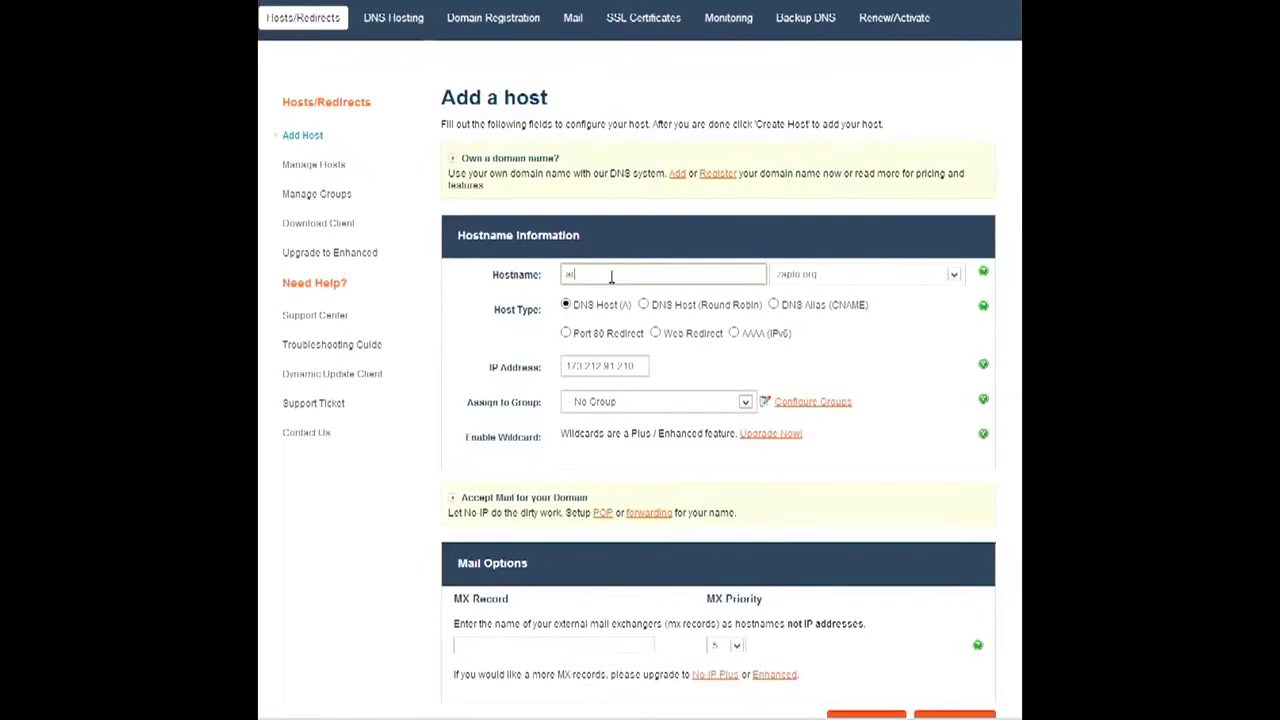
text(lle)
text(mis)
text(1155)
Browse the available domains and choose no-ip.org from the free domains for the new host.
click(954, 275)
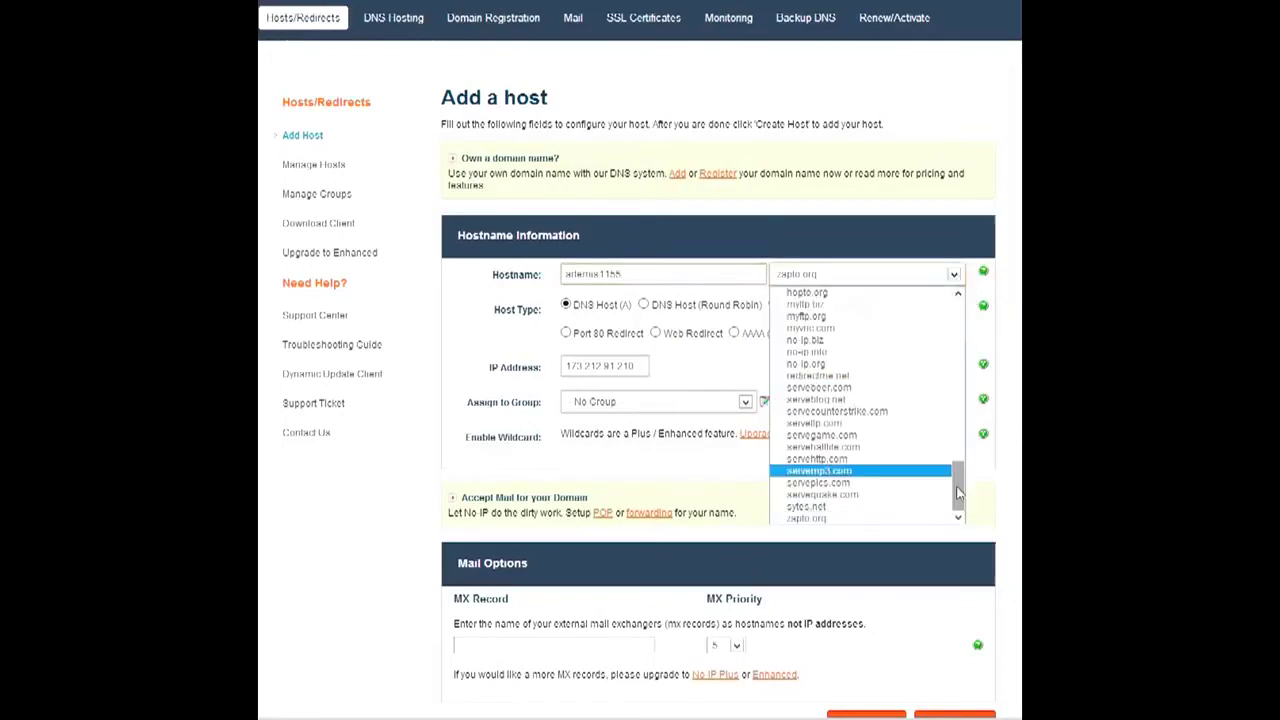
drag(958, 492, 959, 476)
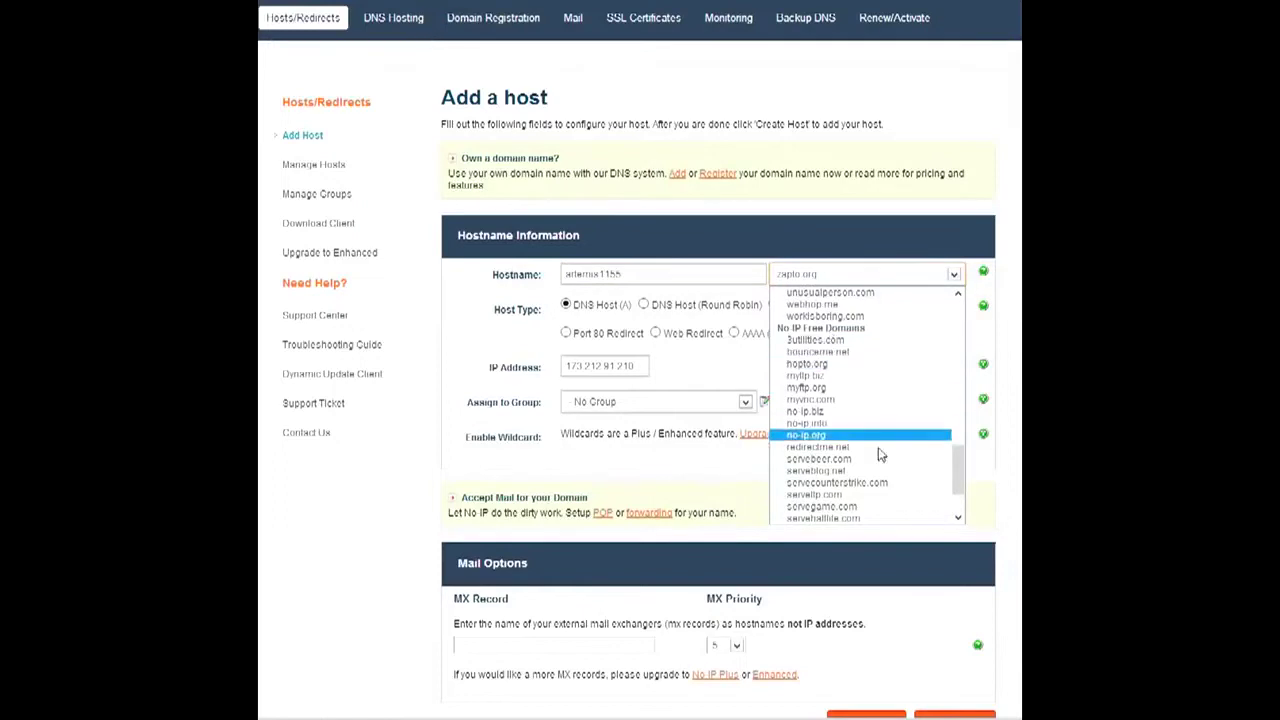
drag(965, 467, 965, 313)
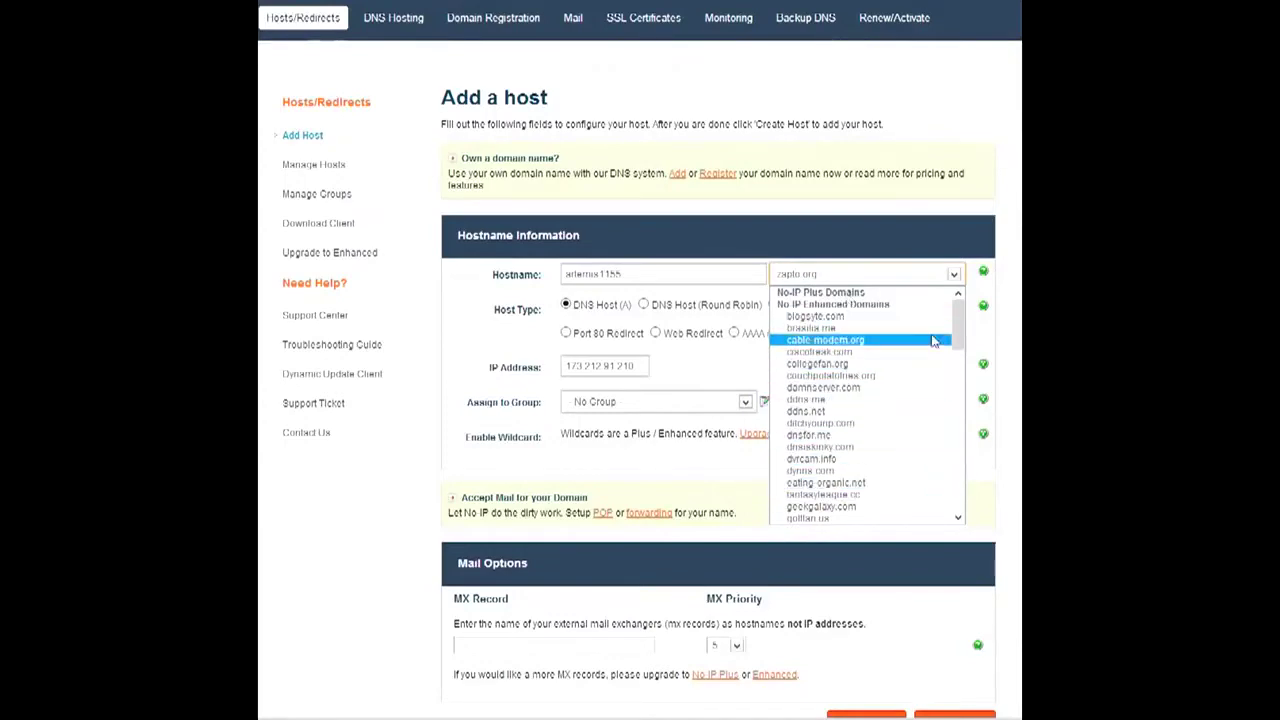
drag(958, 325, 960, 472)
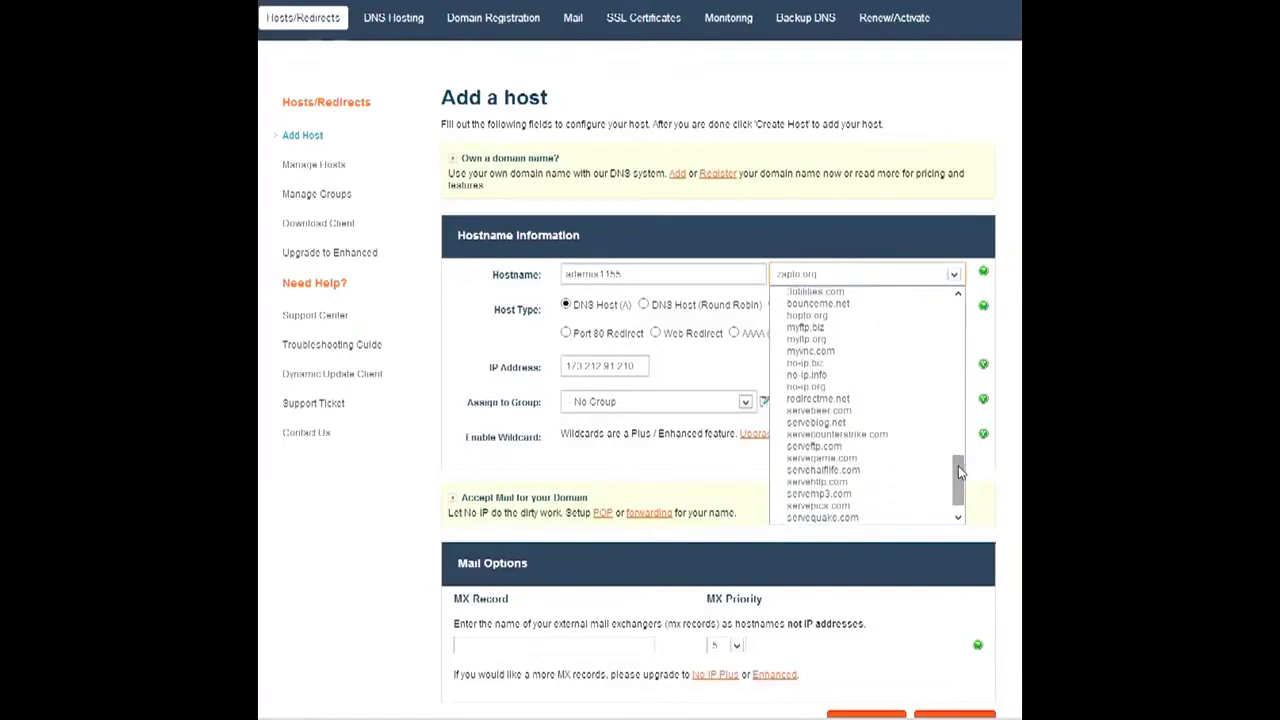
click(824, 388)
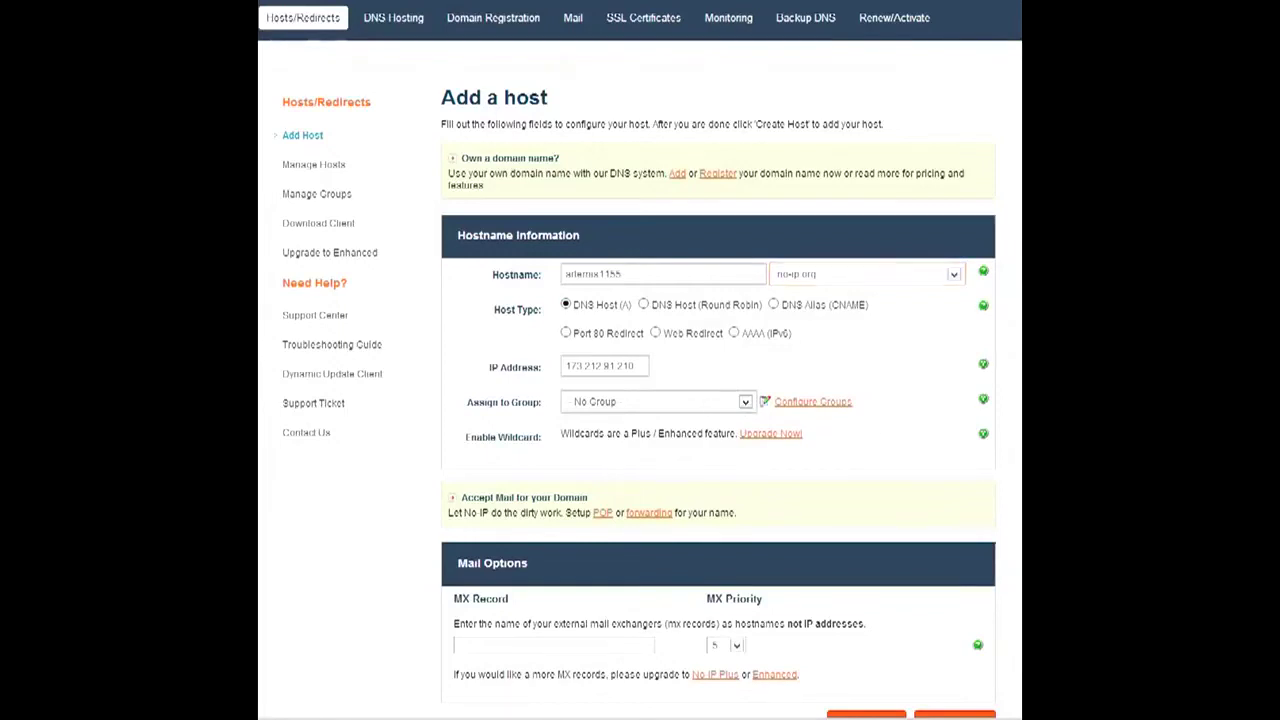
Review the remaining host settings, create the host and highlight its full address in the host list.
scroll(1006, 403, down, 3)
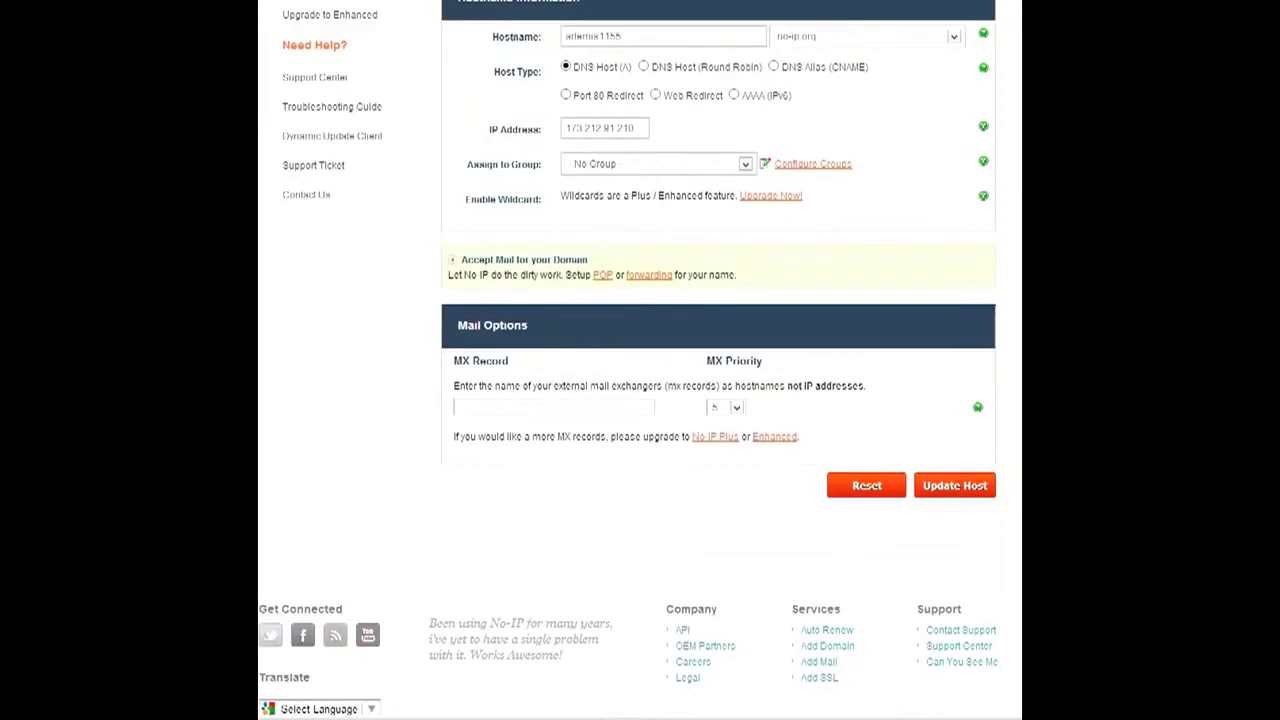
scroll(836, 76, up, 3)
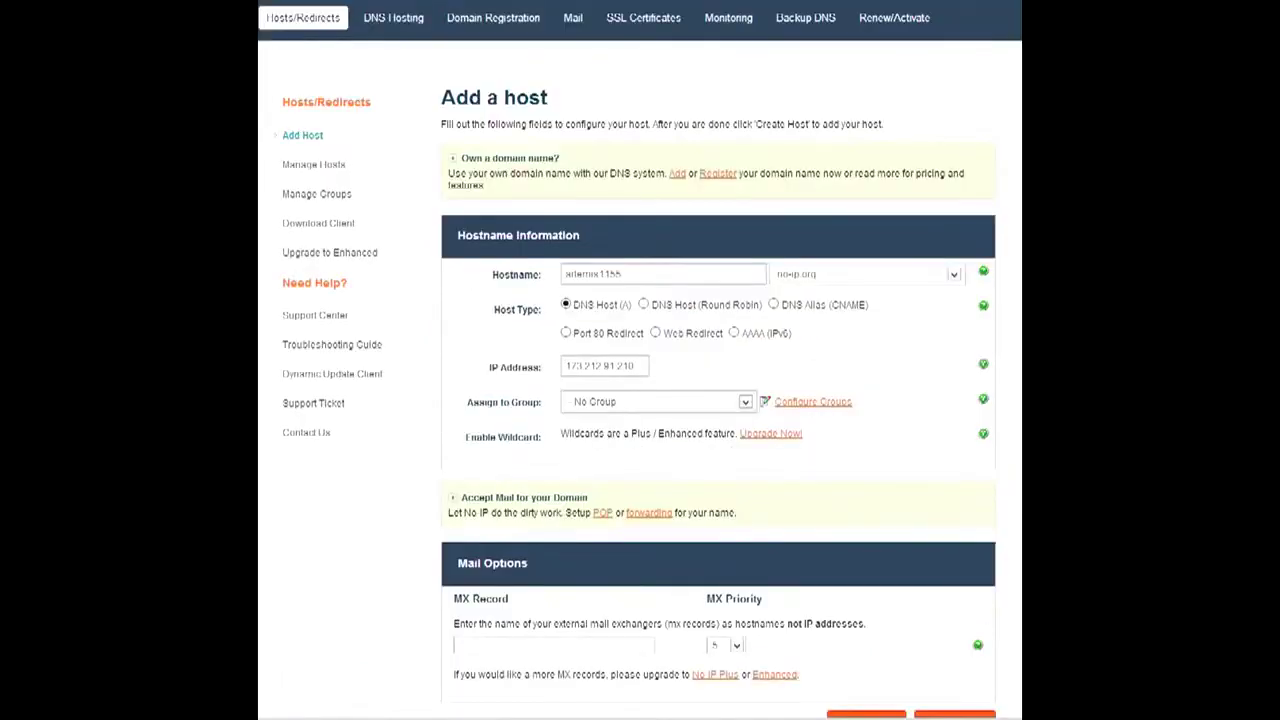
scroll(998, 580, down, 1)
click(962, 648)
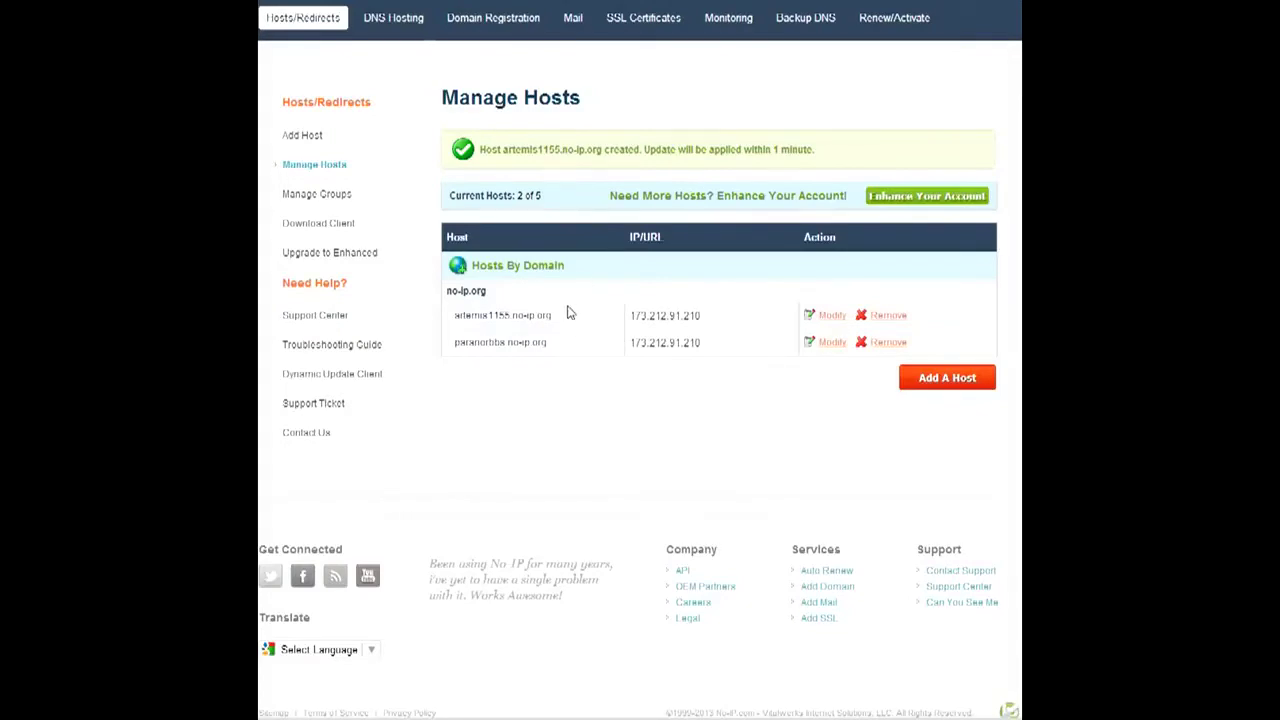
drag(570, 317, 454, 317)
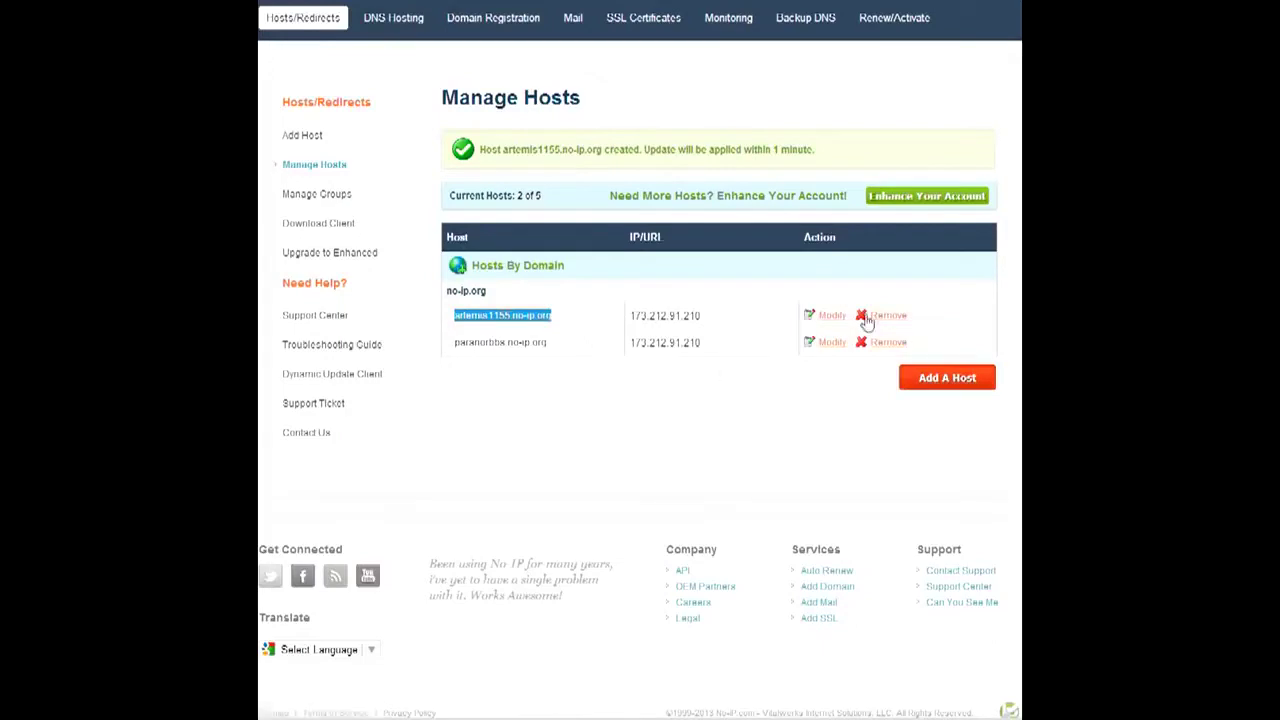
click(531, 389)
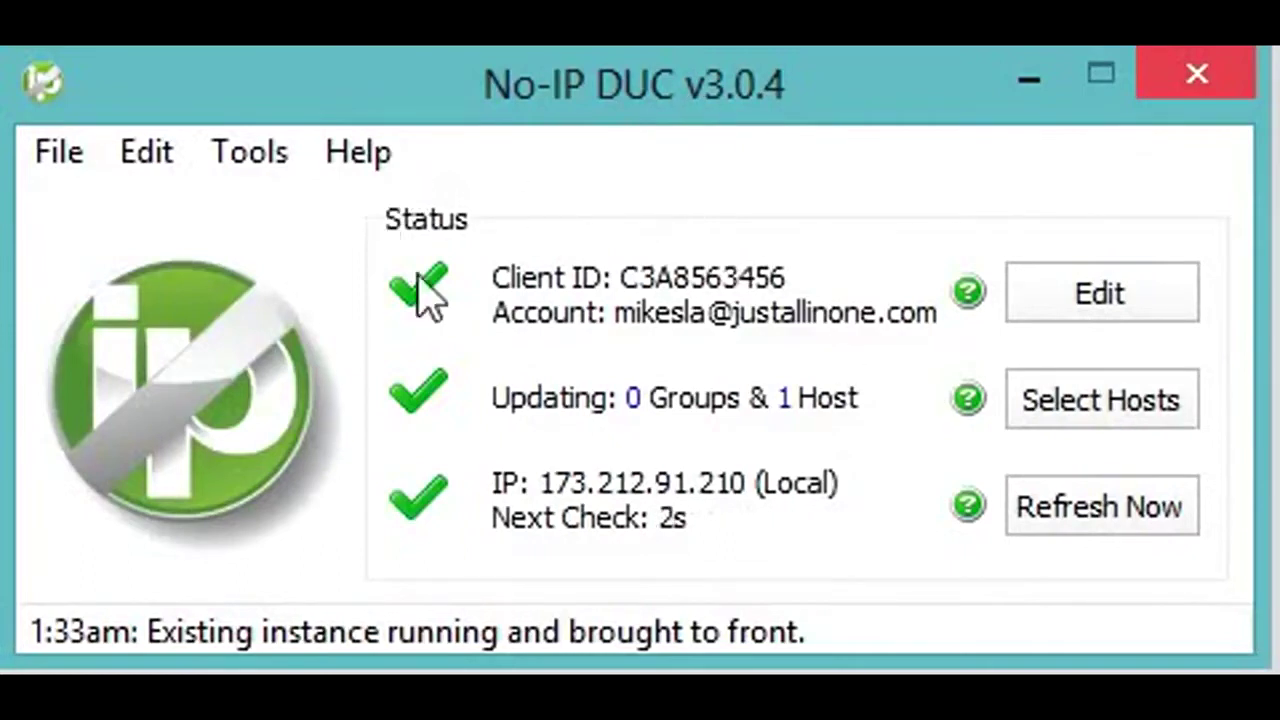
Switch to the No-IP DUC client and view its preferences.
click(72, 160)
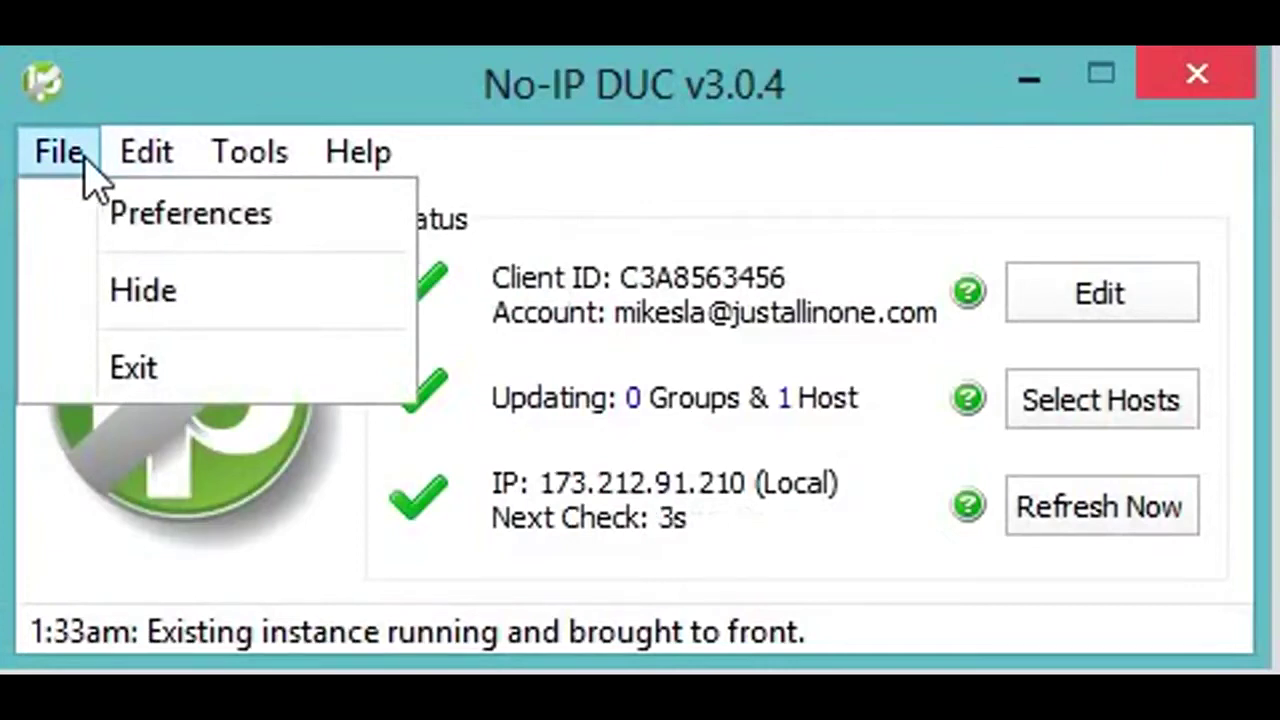
click(131, 229)
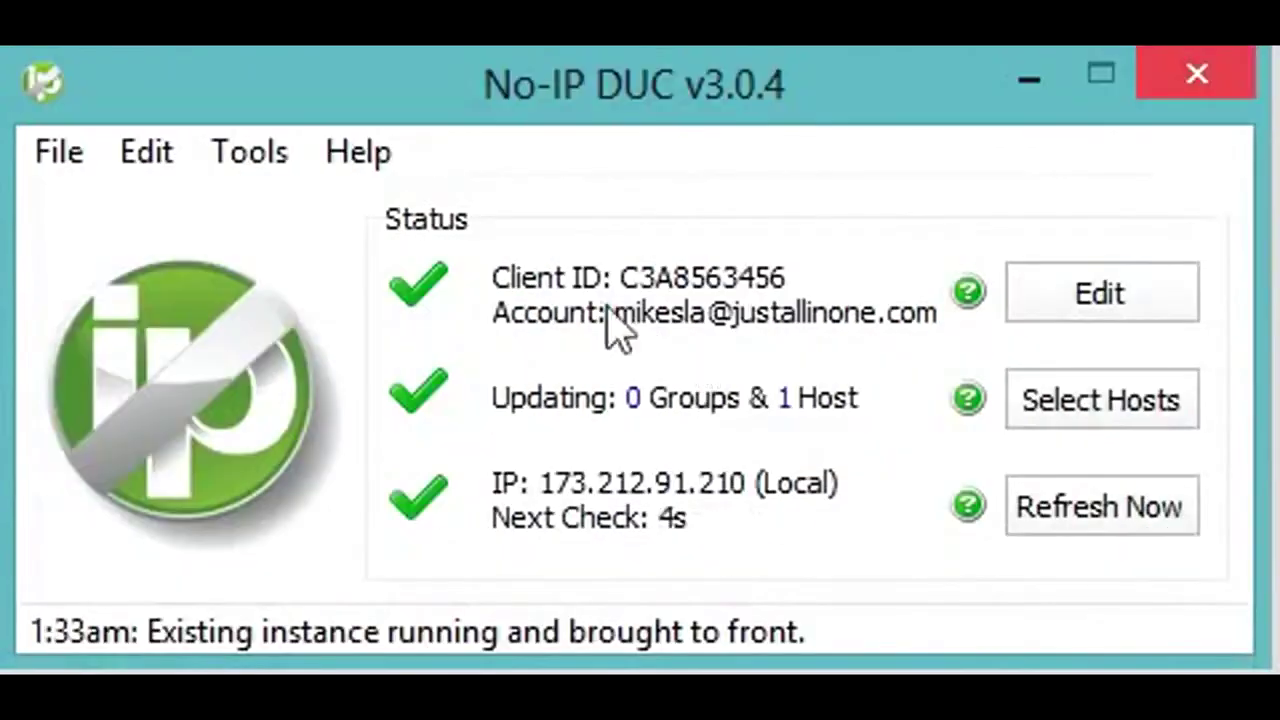
click(1068, 405)
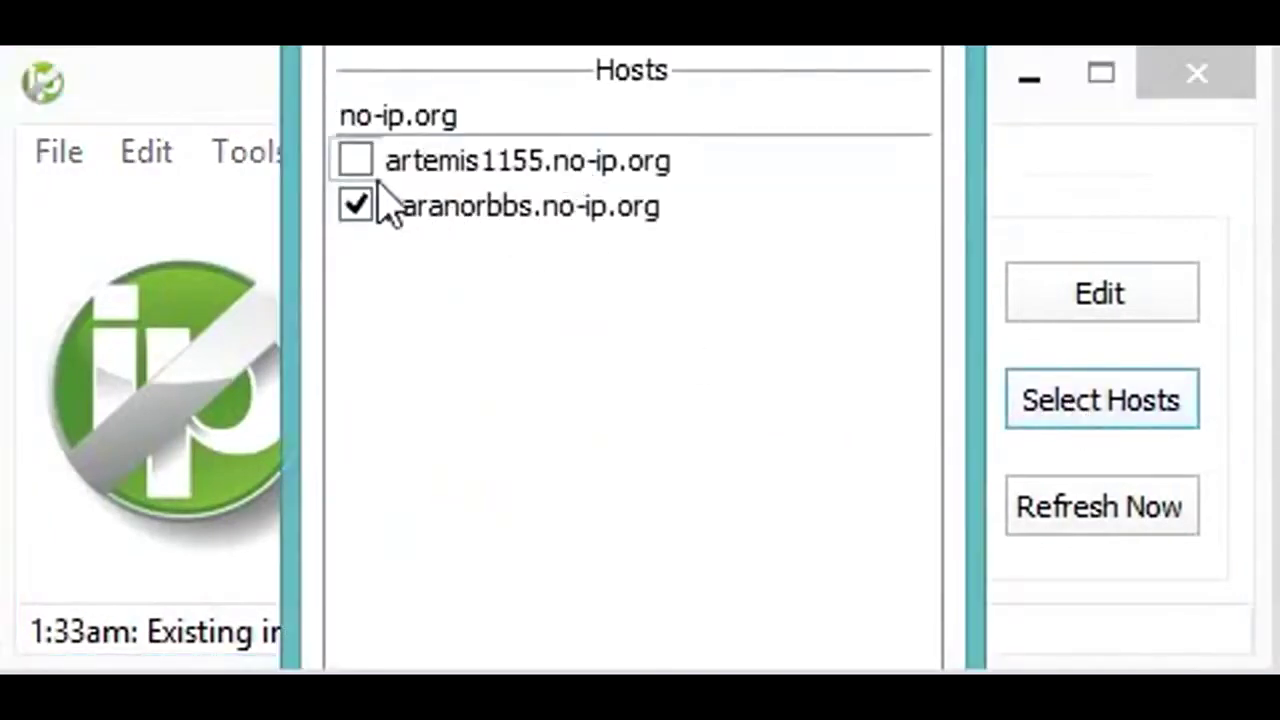
click(380, 222)
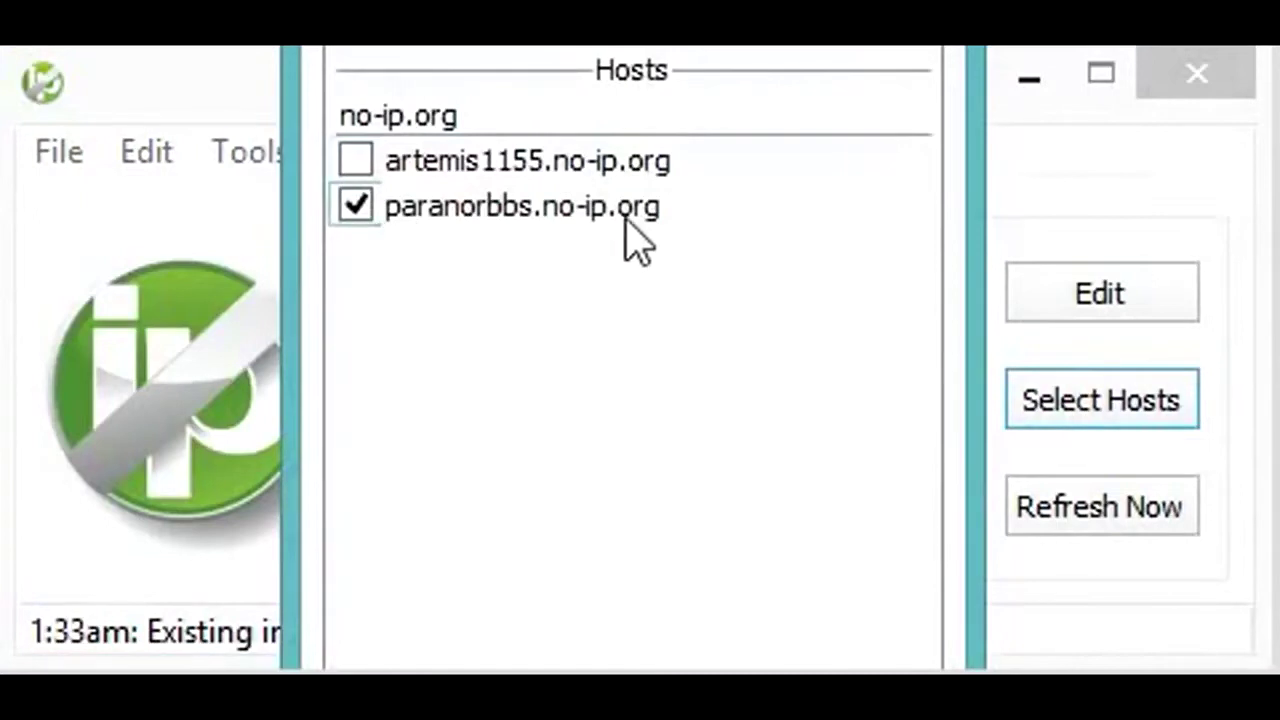
click(356, 160)
click(372, 205)
click(356, 208)
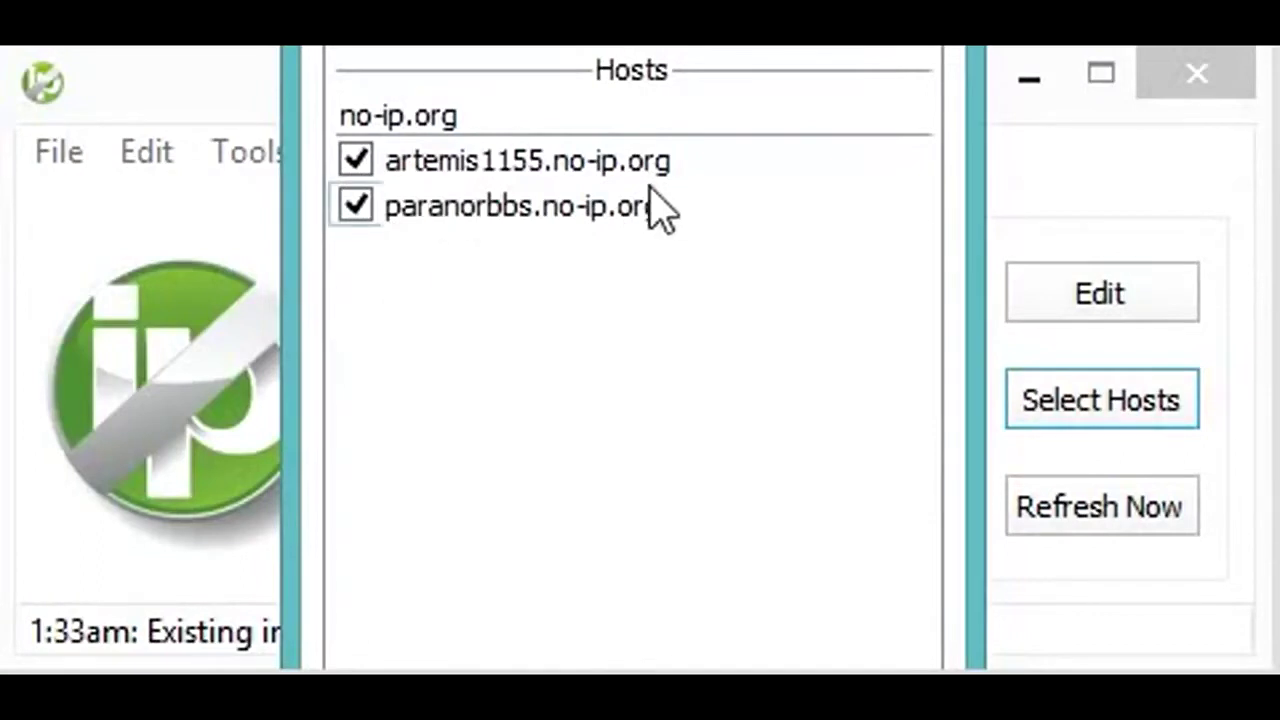
double_click(404, 213)
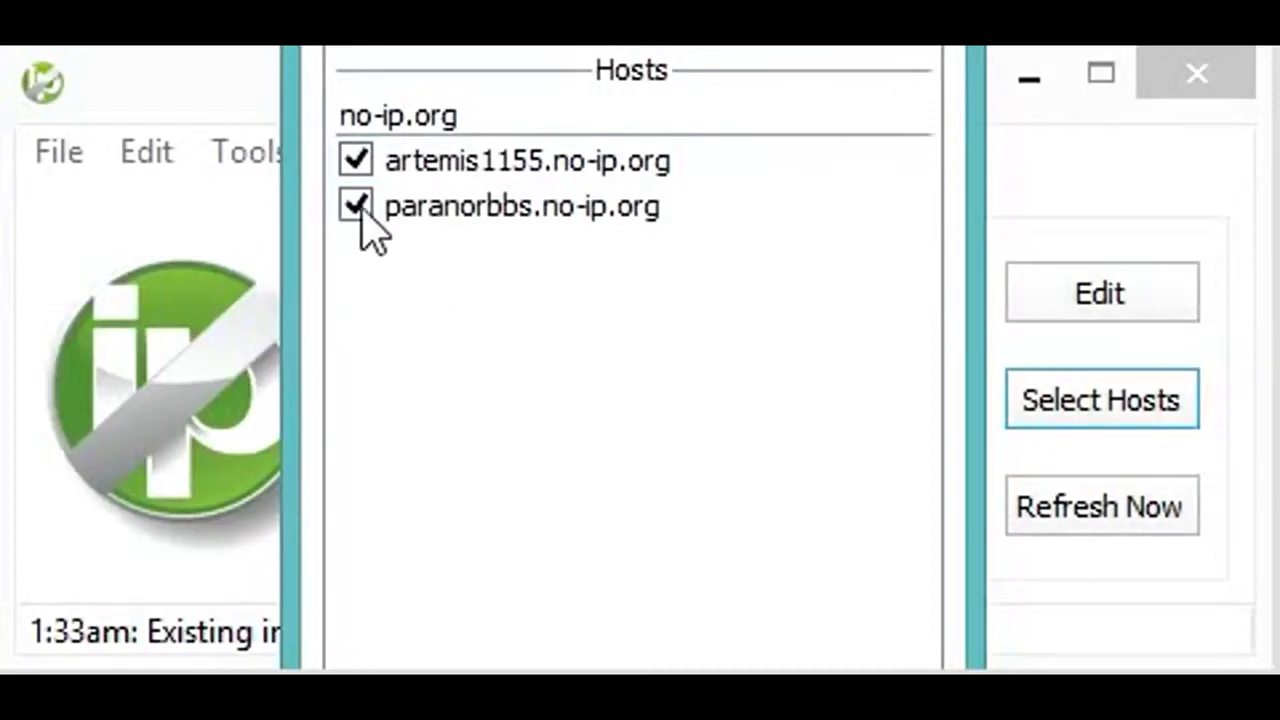
click(500, 172)
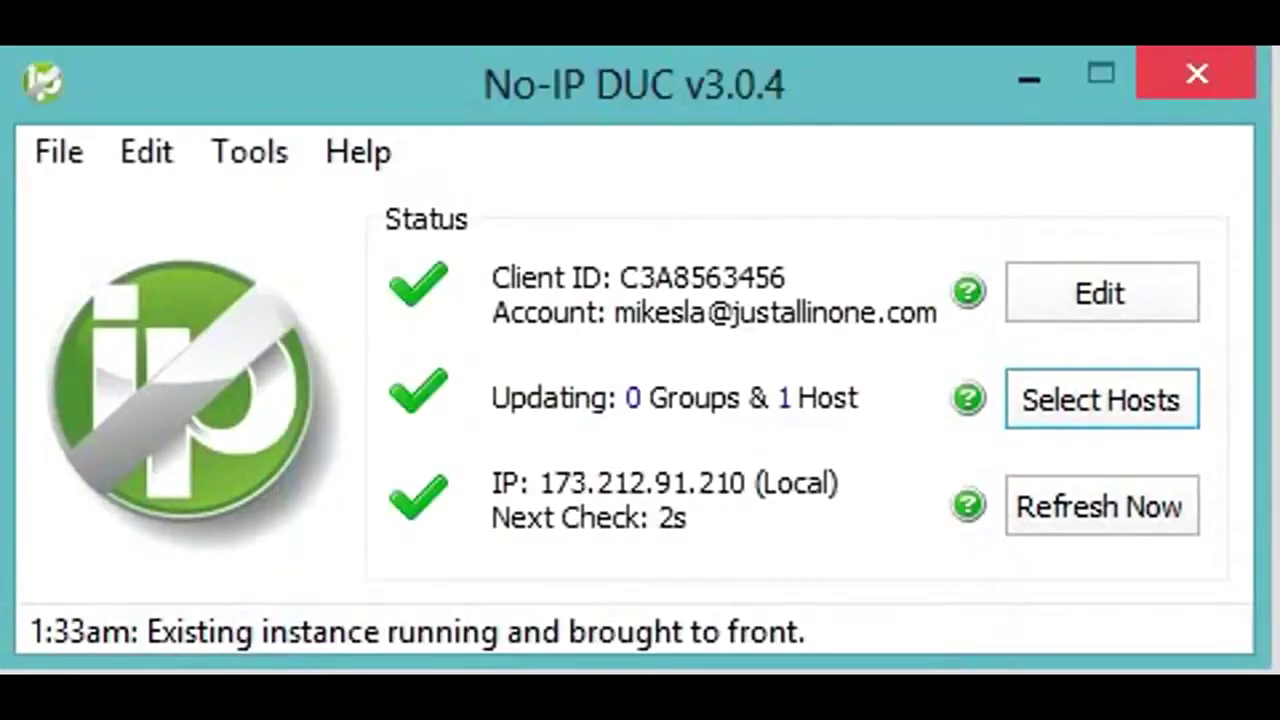
Enable updating for artemis1155.no-ip.org in the host selection, save it and close the DUC window.
click(1117, 414)
click(360, 162)
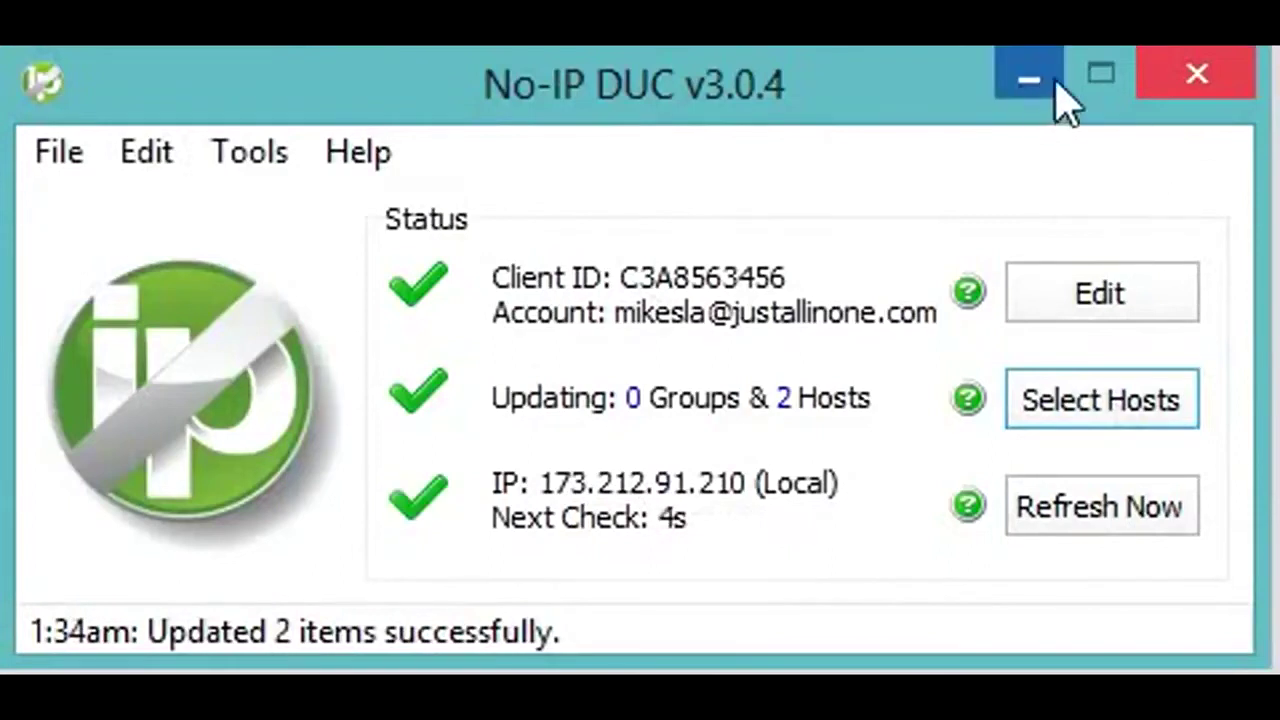
click(1223, 91)
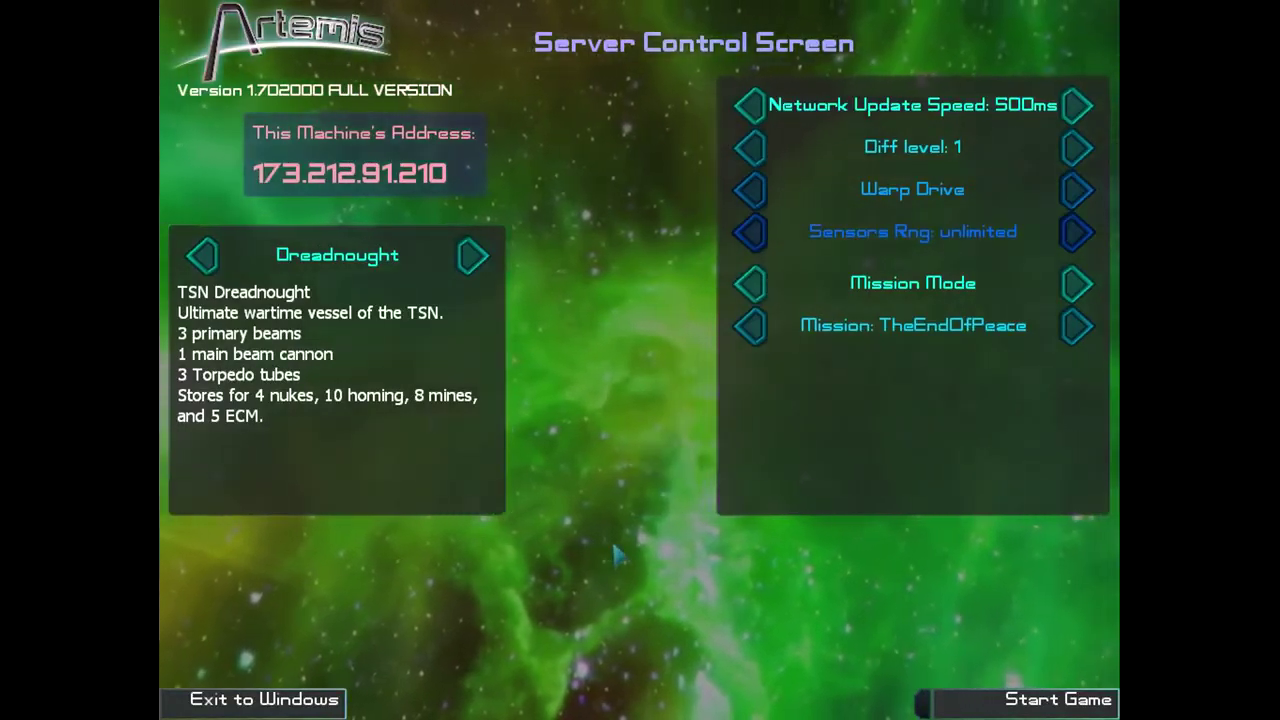
Switch to Artemis, start the game on the server and open the client connection screen.
click(1027, 706)
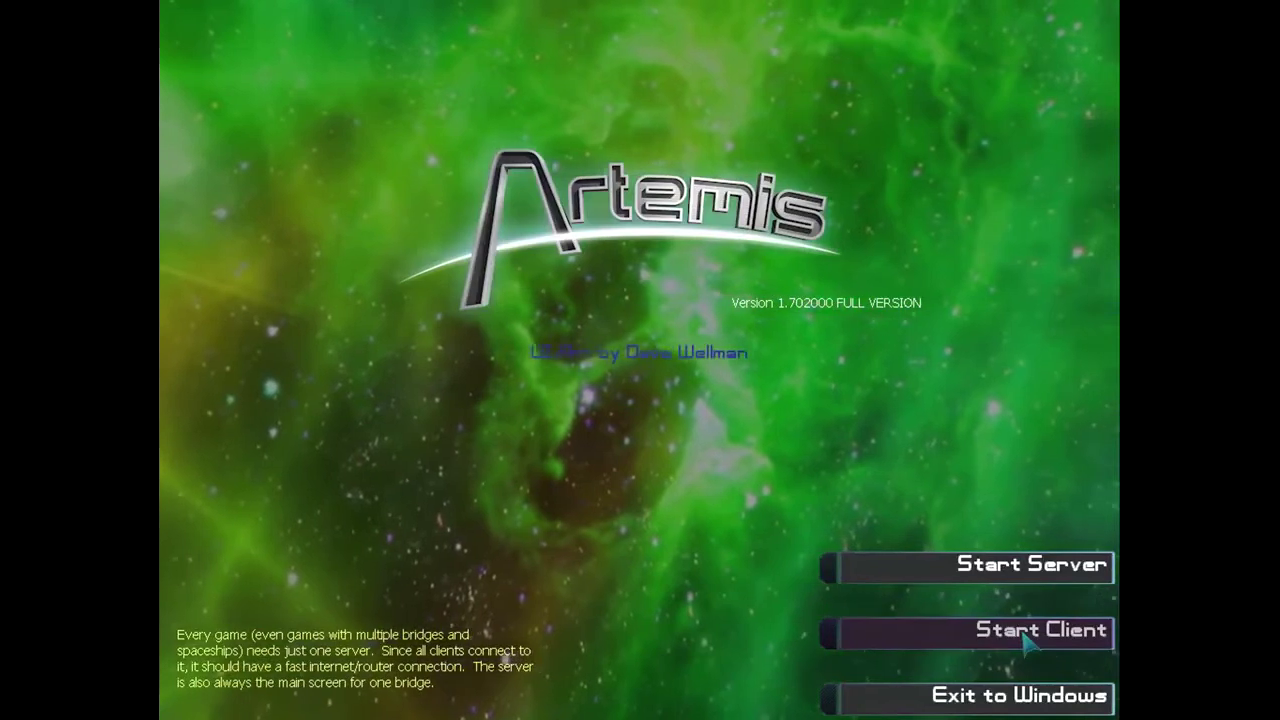
click(1030, 640)
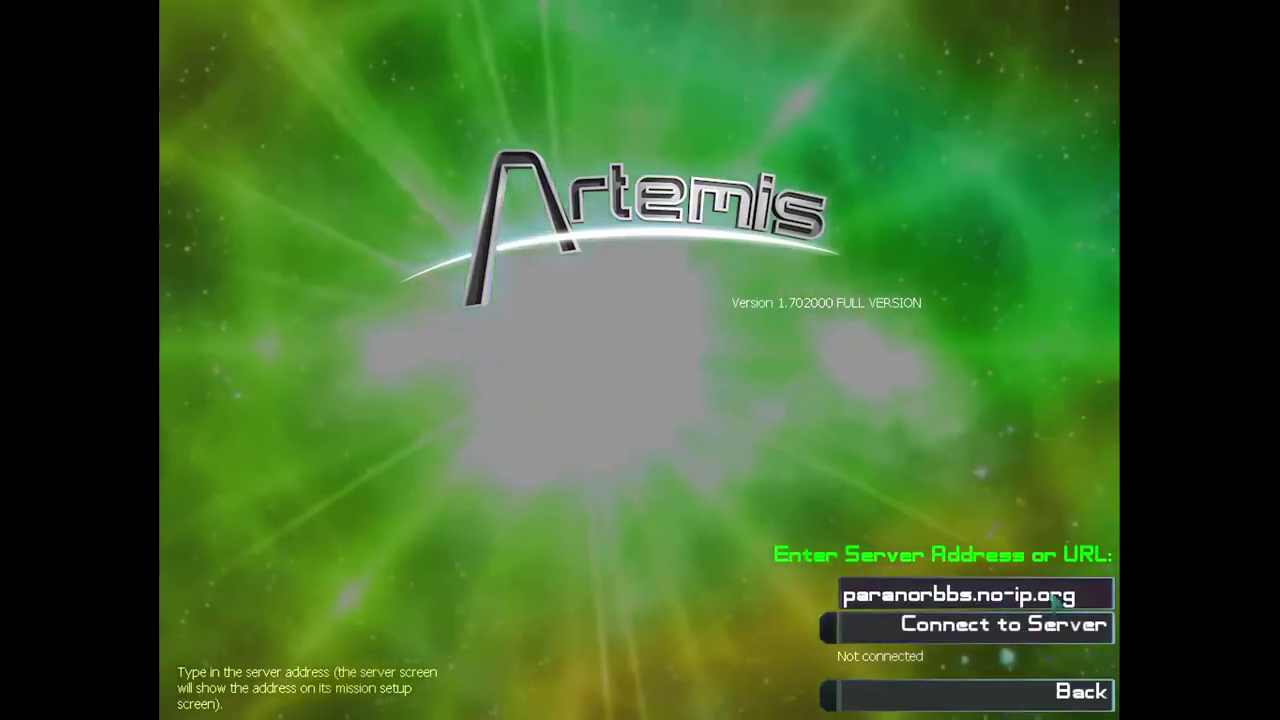
Replace the server address with artemis.no-ip.org and connect the client to that server.
key(BackSpace)
key(BackSpace)
key(BackSpace)
key(BackSpace)
key(BackSpace)
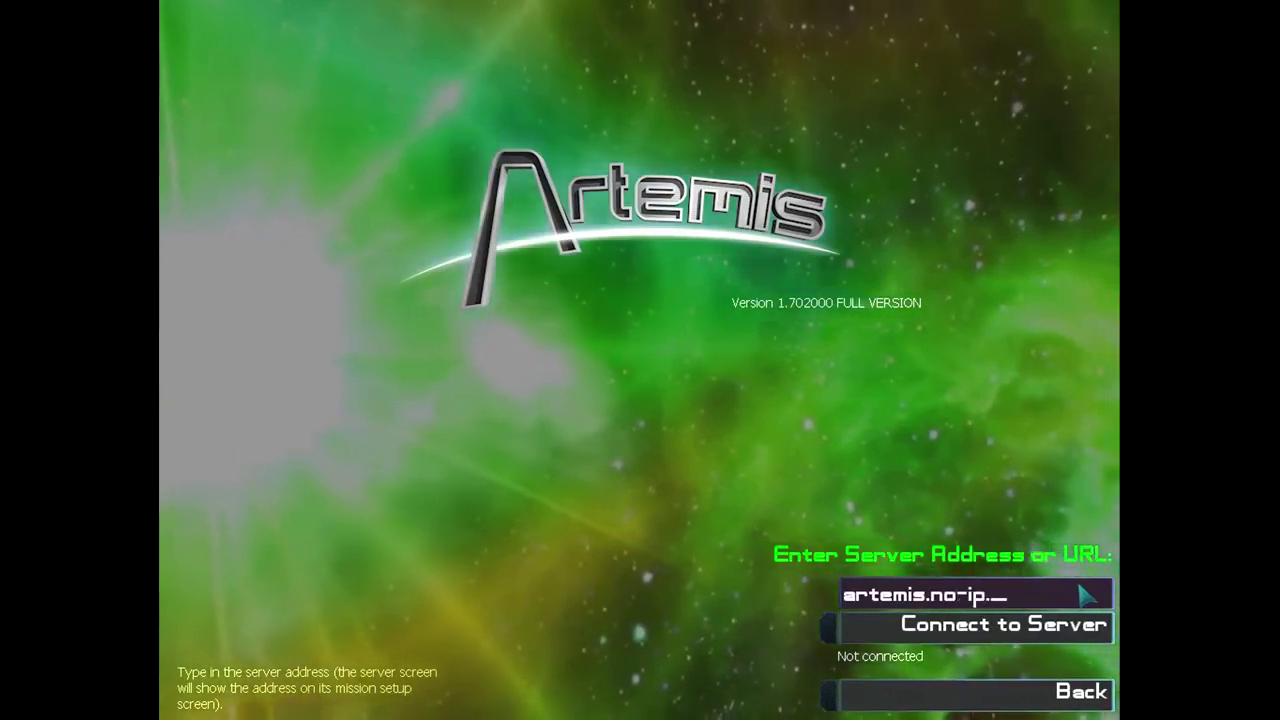
click(992, 626)
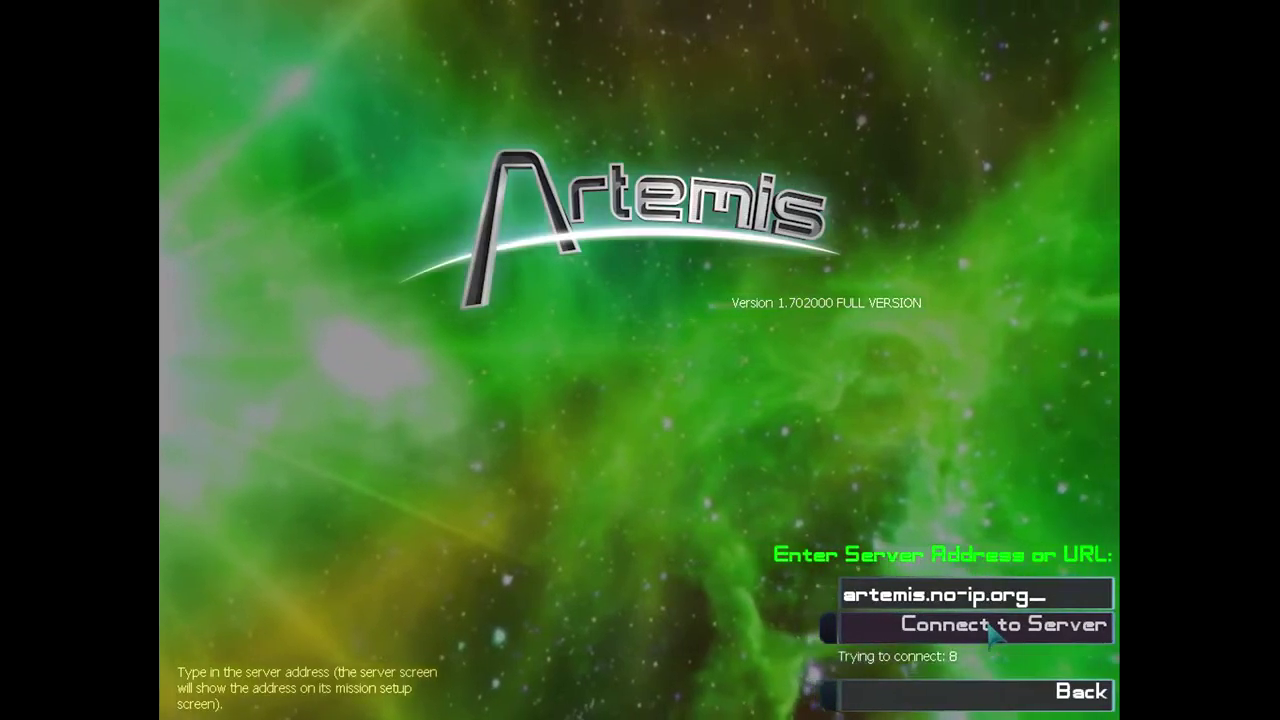